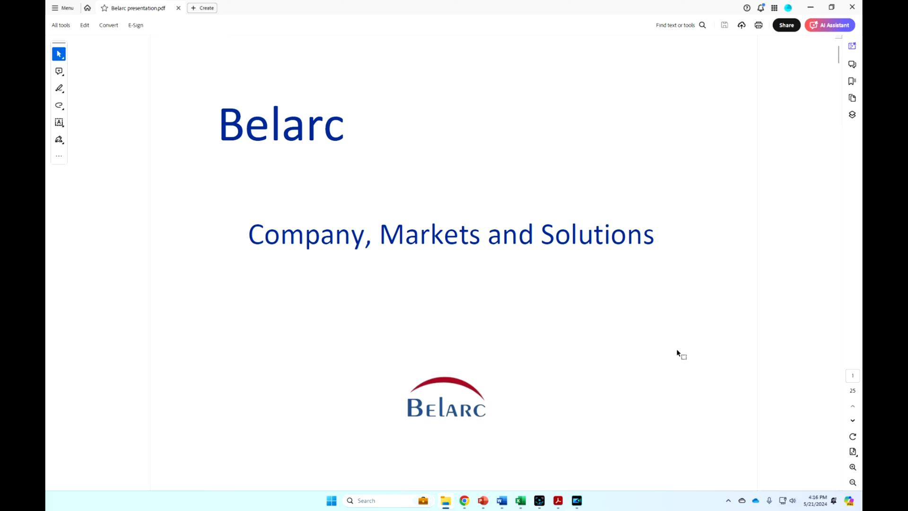
- Move through slide 2 of the Belarc PDF to slide 3, 'Needs addressed'
scroll(677, 351, "down", 1)
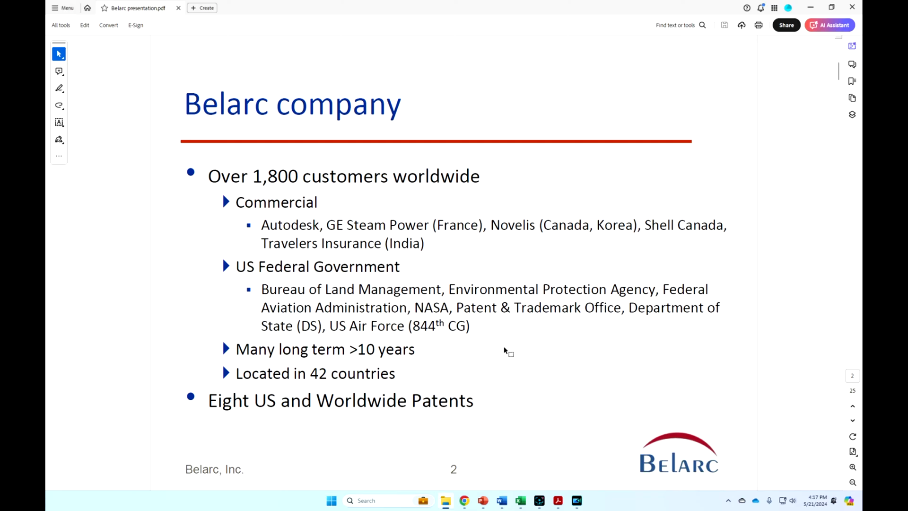
key("Page_Down")
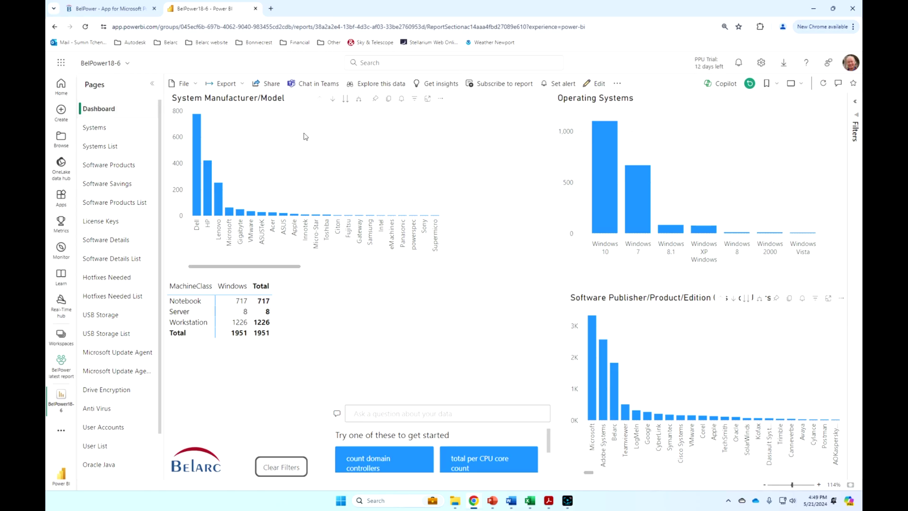
- Select the BelPower18-6 Power BI report's web address in Chrome
left_click(234, 27)
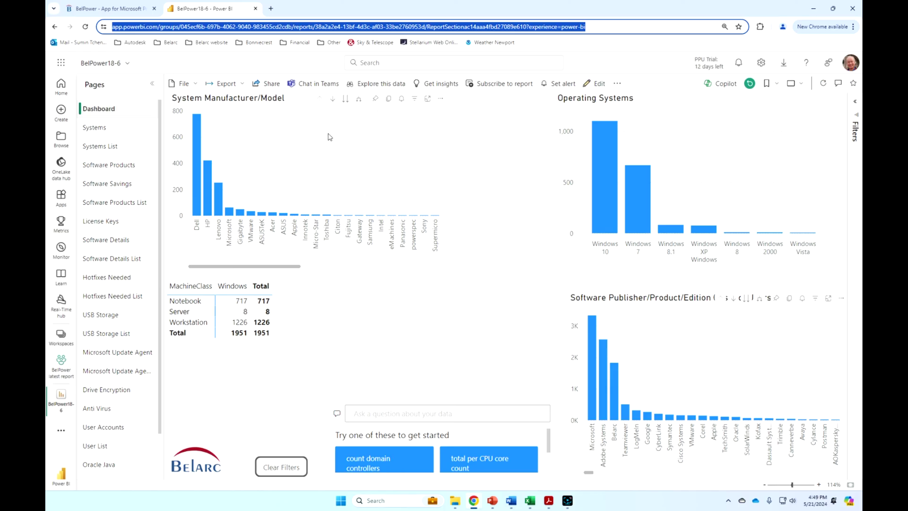
left_click(253, 63)
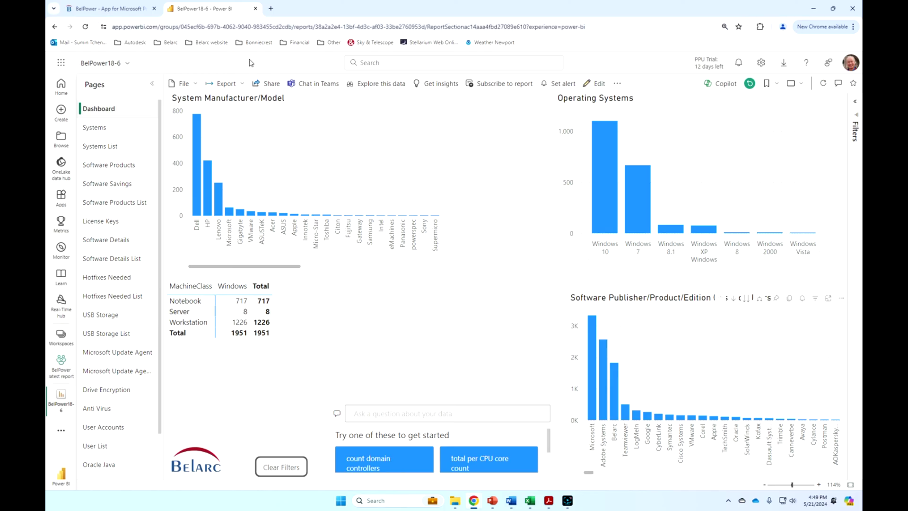
left_click(269, 84)
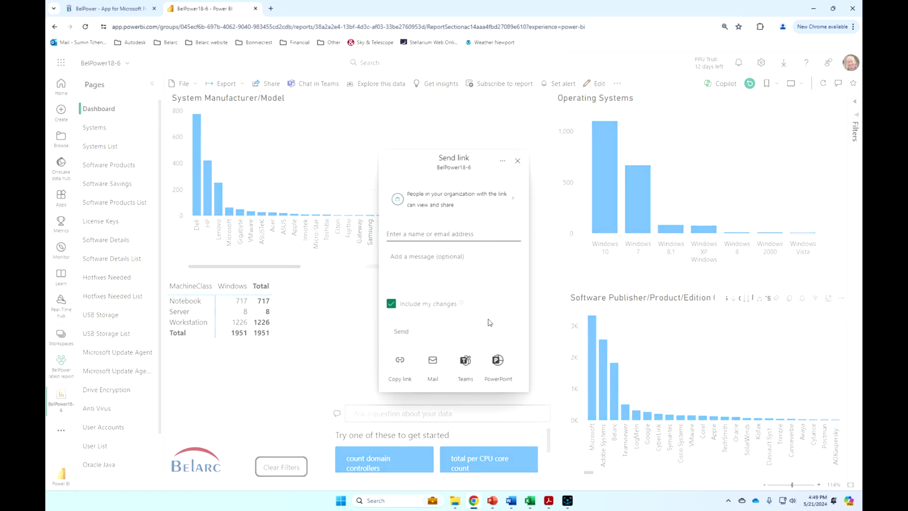
left_click(518, 162)
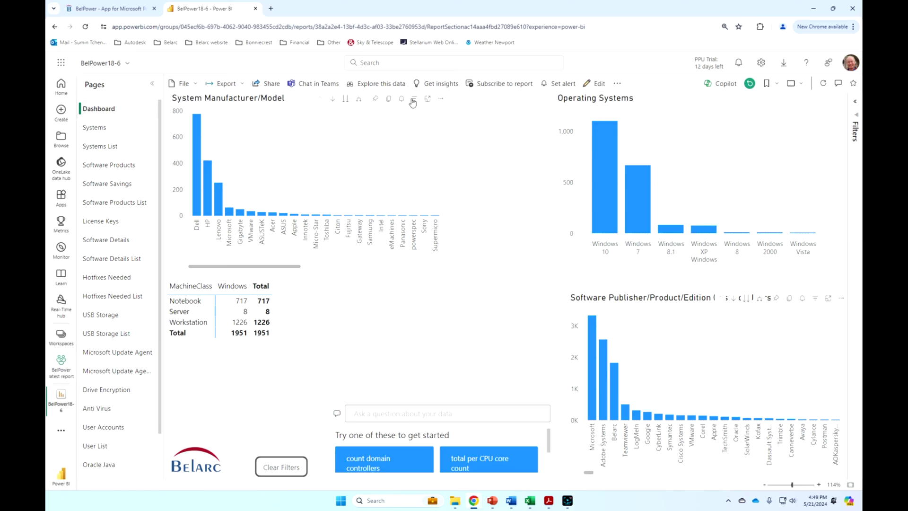
left_click(493, 87)
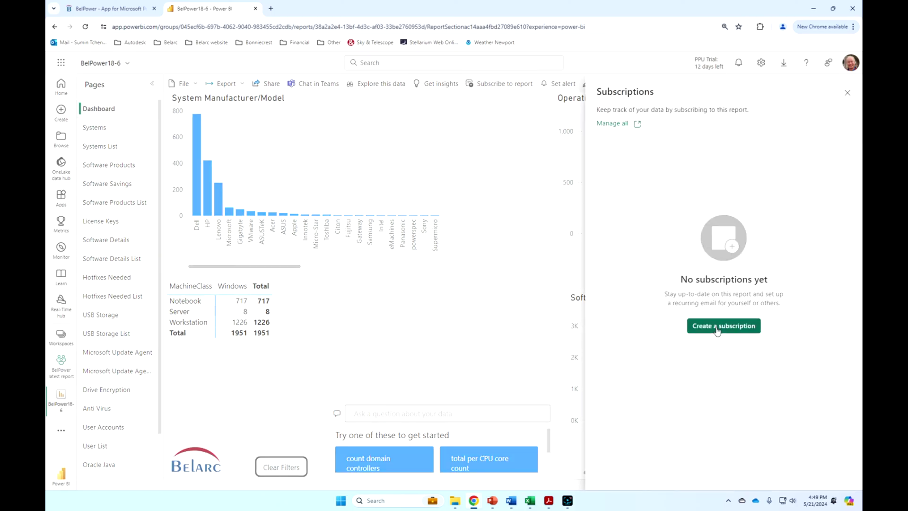
left_click(717, 327)
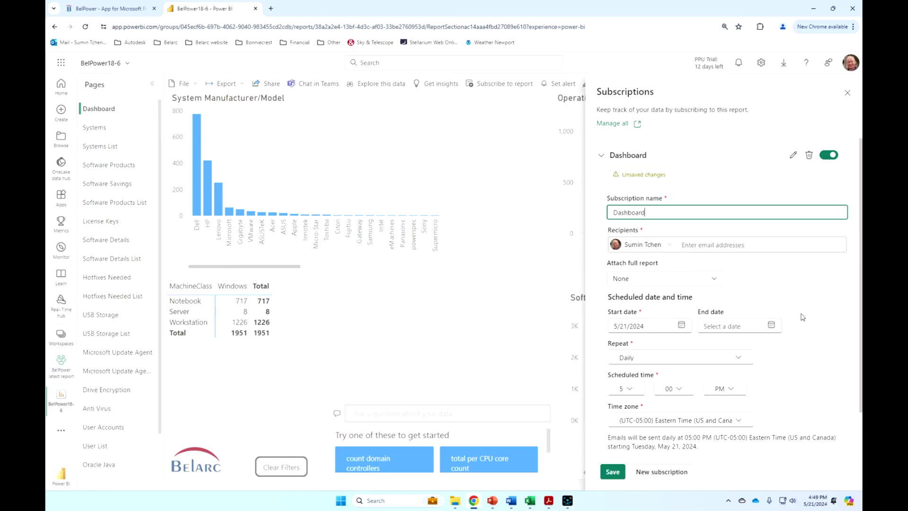
left_click(702, 361)
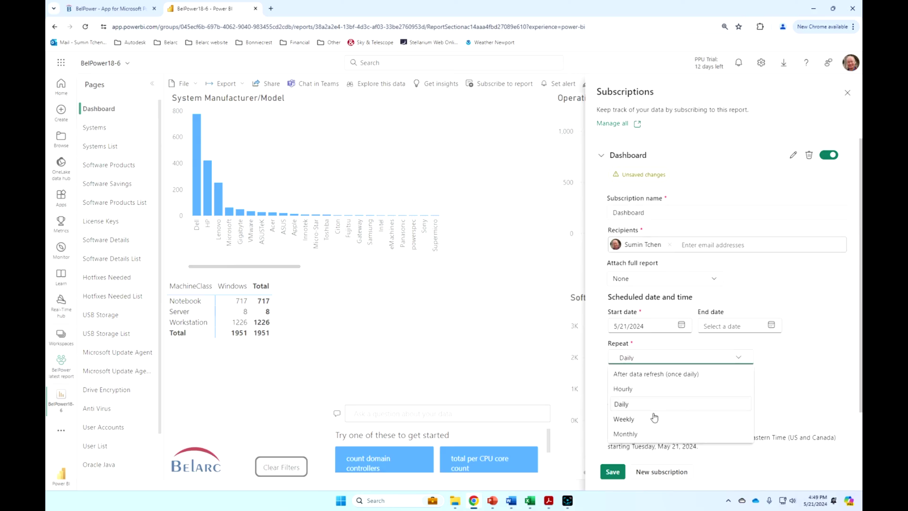
left_click(815, 374)
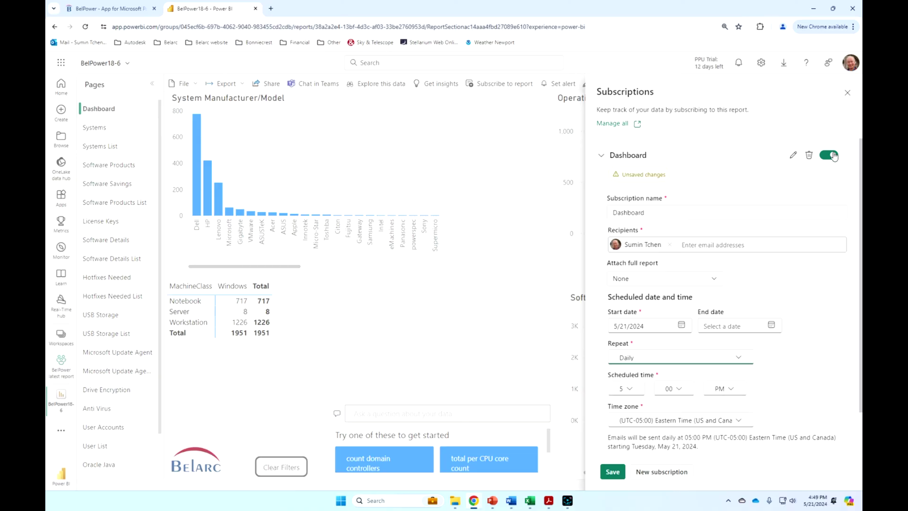
left_click(847, 93)
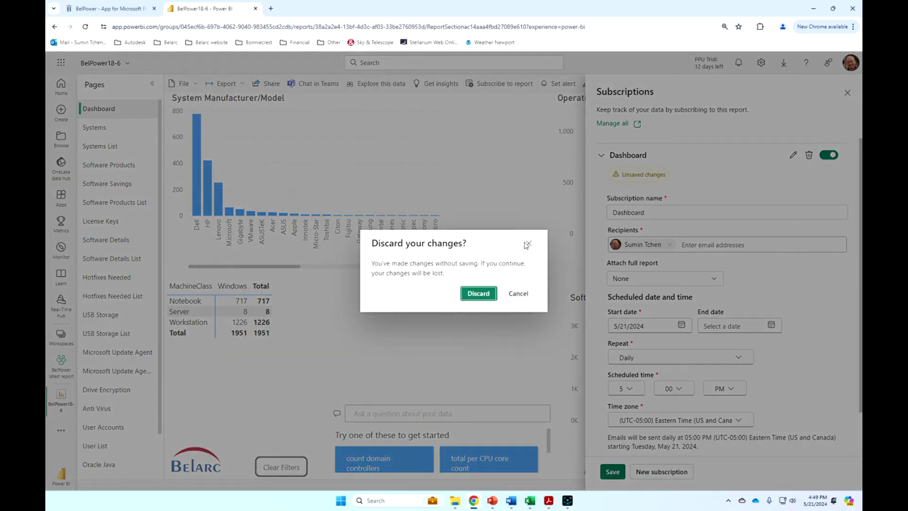
left_click(478, 294)
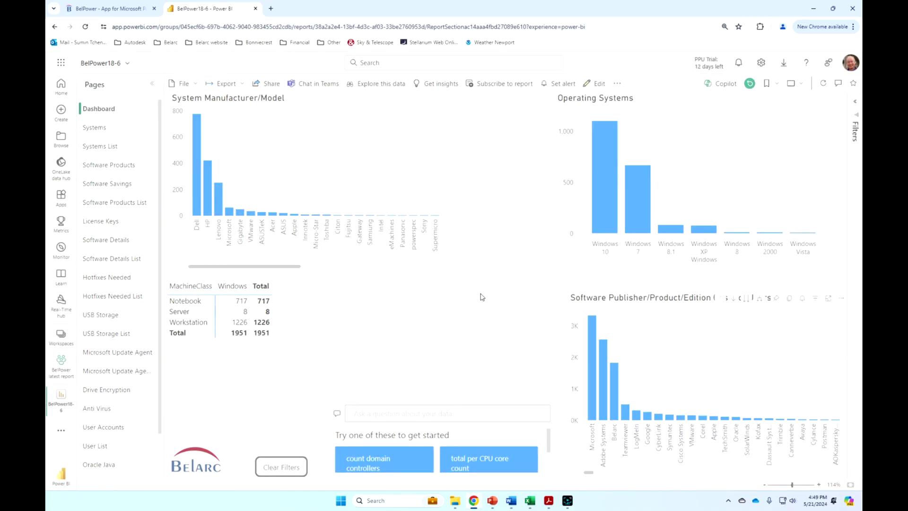
left_click(568, 85)
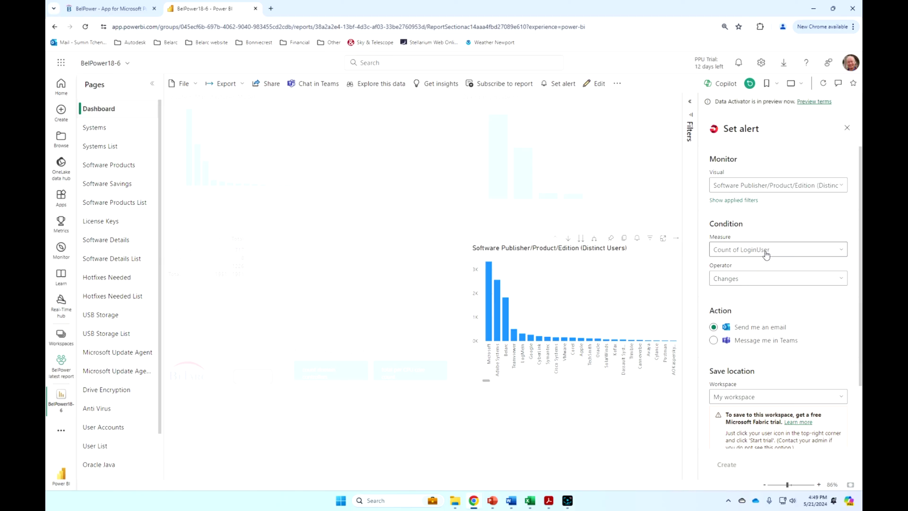
left_click(751, 283)
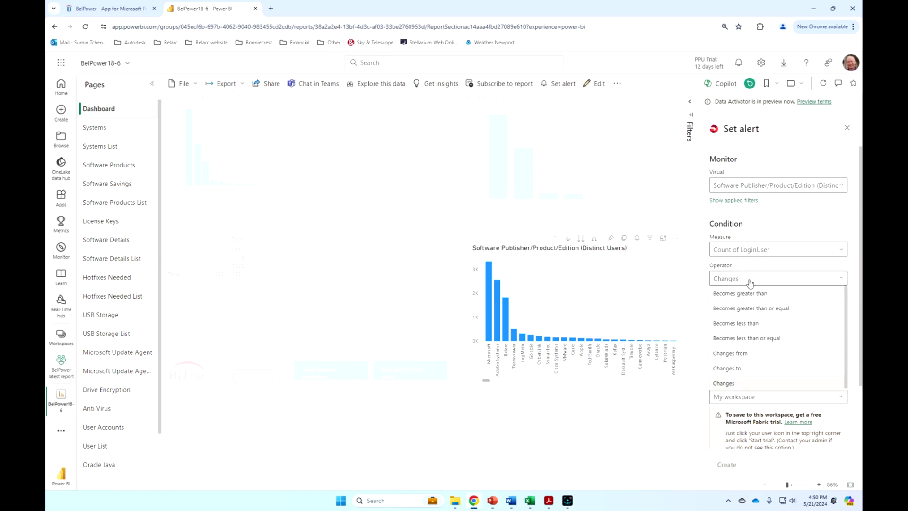
left_click(751, 283)
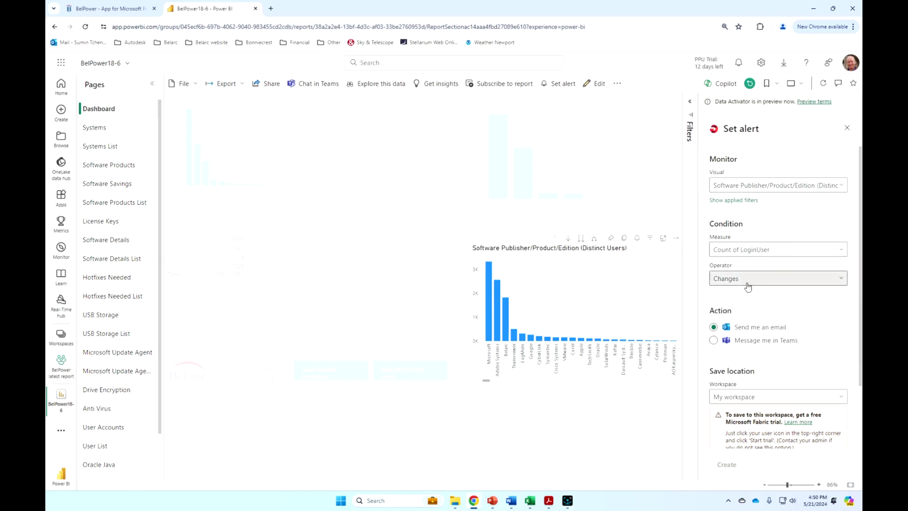
left_click(847, 128)
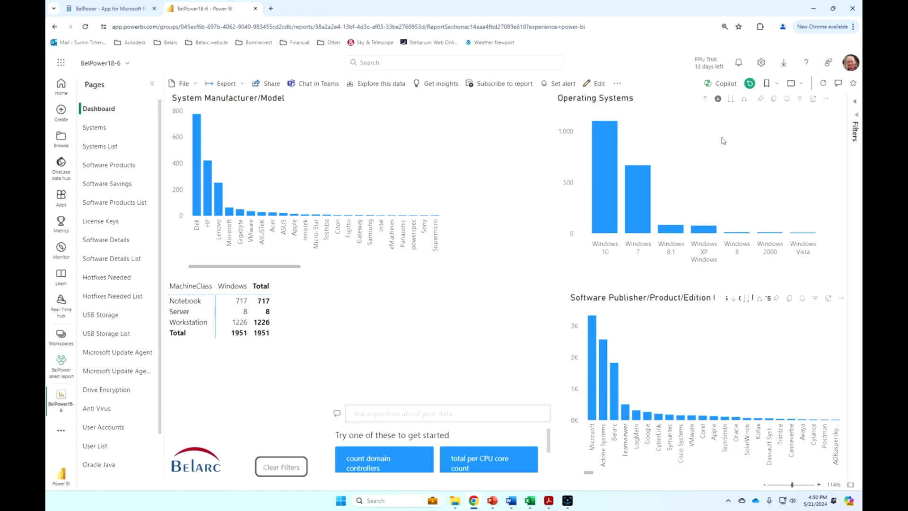
left_click(272, 468)
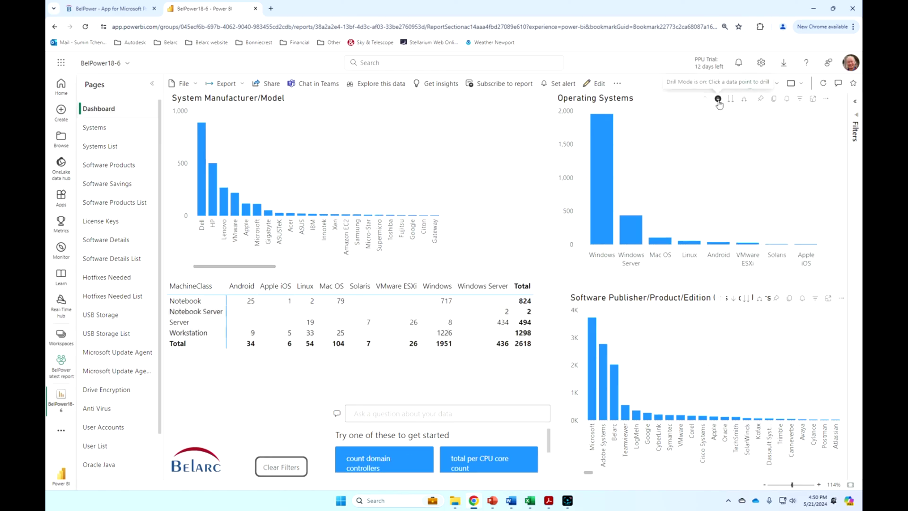
left_click(603, 181)
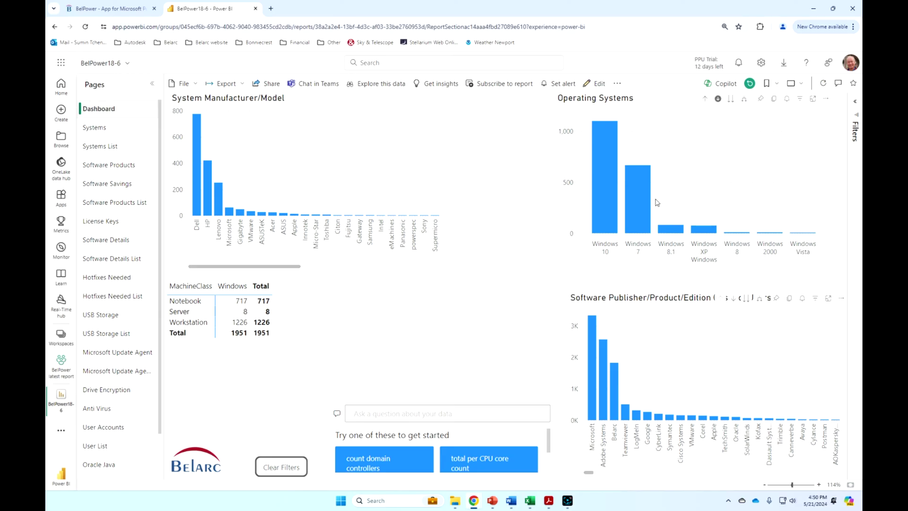
right_click(632, 184)
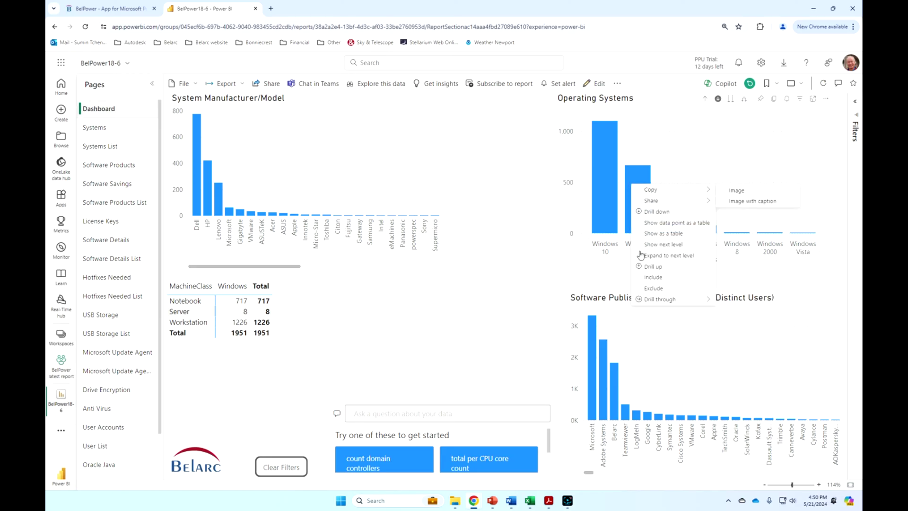
mouse_move(671, 300)
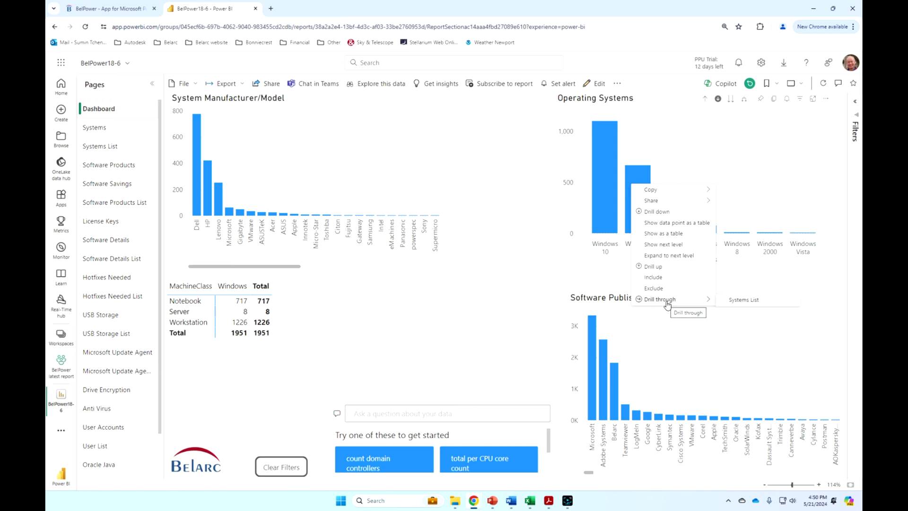
left_click(744, 301)
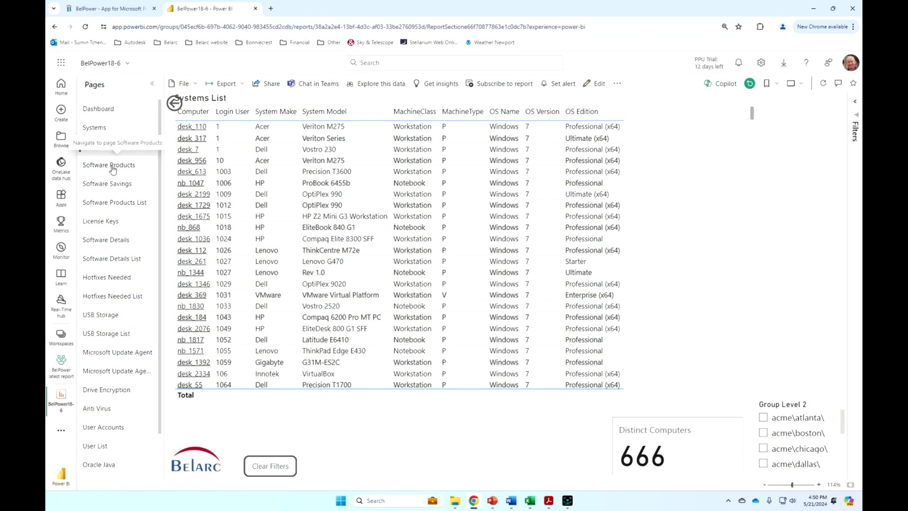
left_click(174, 103)
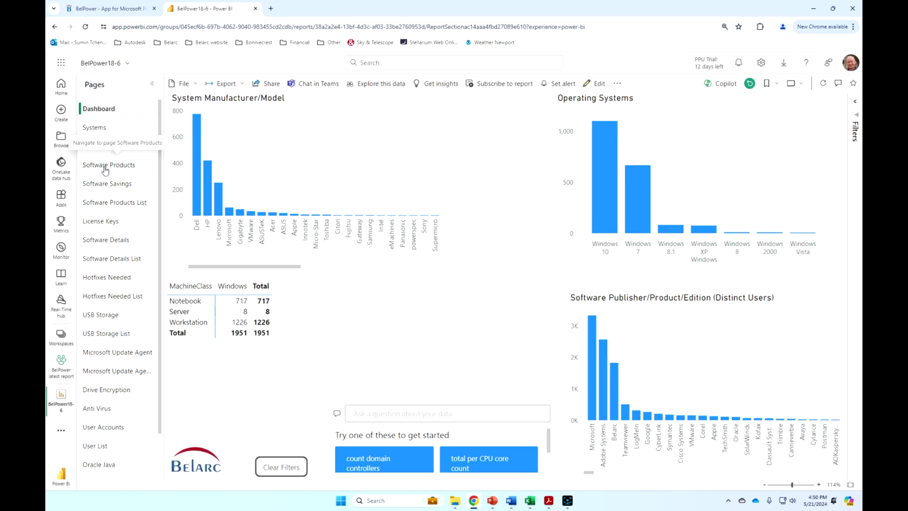
left_click(105, 166)
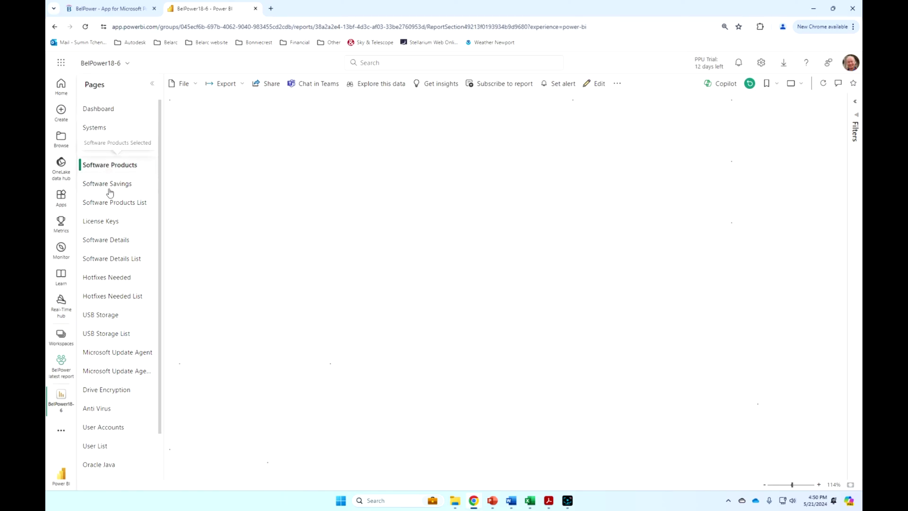
- Clear filters on Software Savings, then show license-required software unused for 180 days
left_click(108, 188)
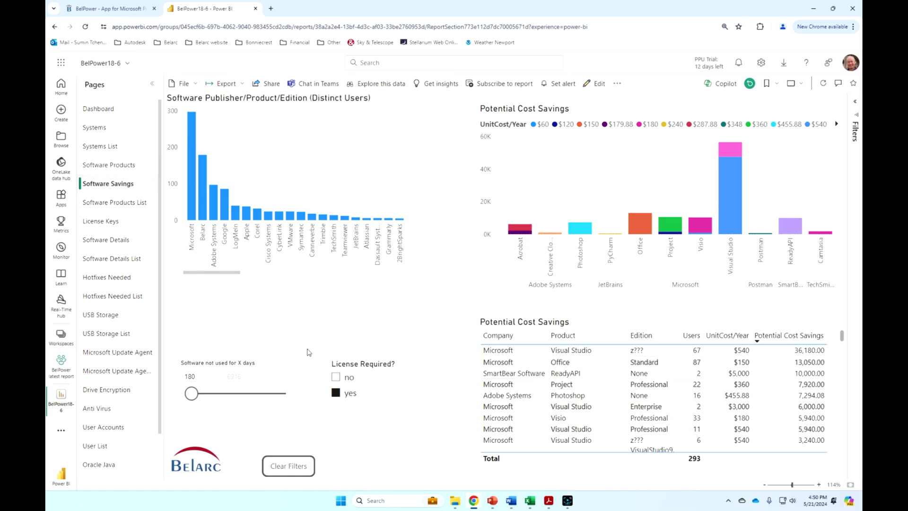
left_click(300, 469)
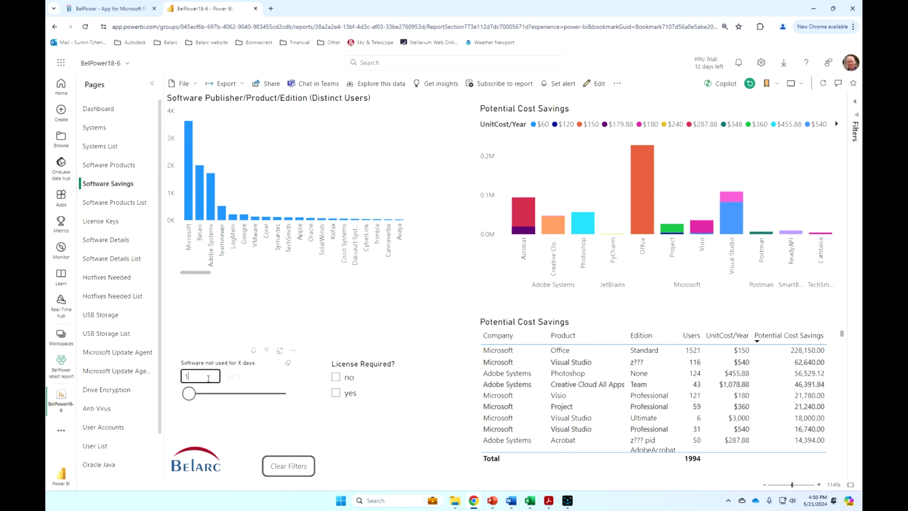
key("Return")
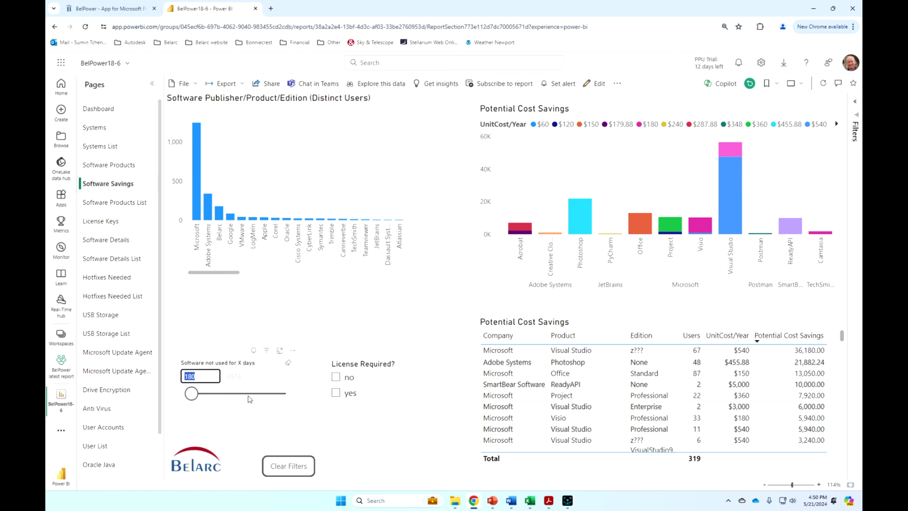
left_click(336, 395)
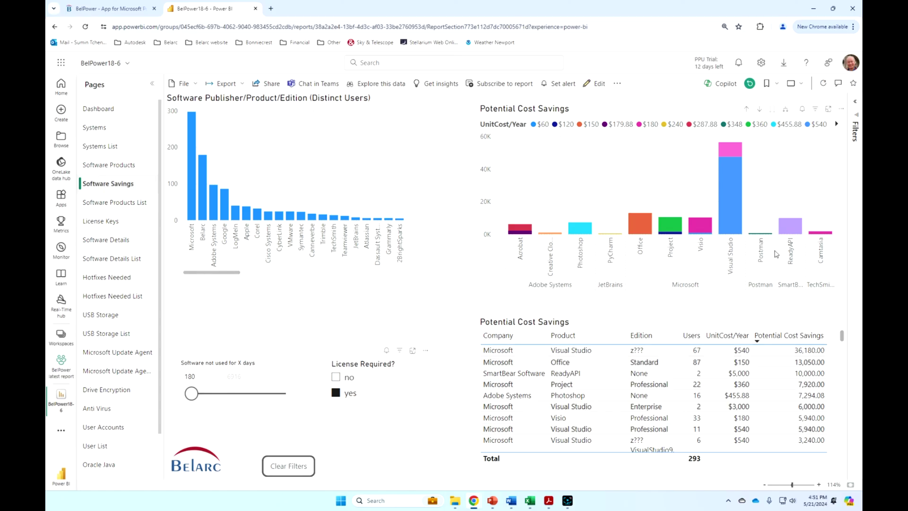
right_click(729, 187)
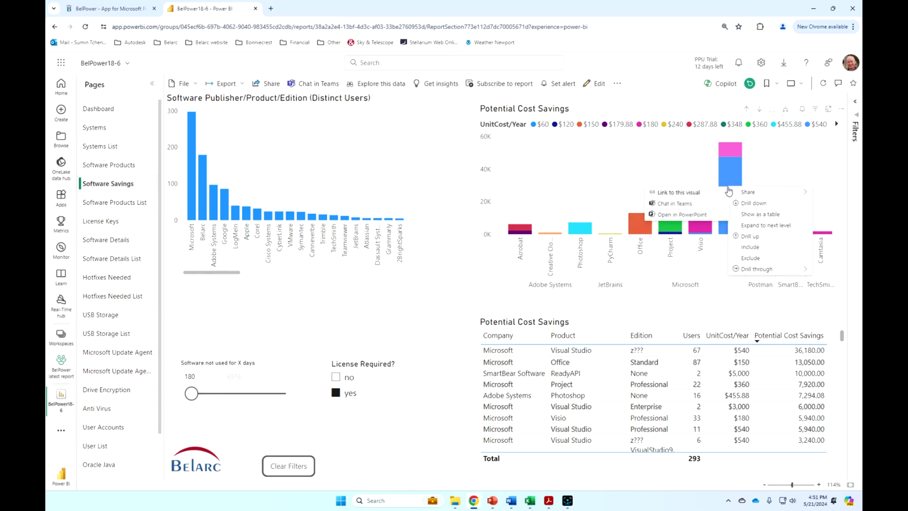
- Drill through Visual Studio to the Software Products List and scroll the table sideways
mouse_move(756, 269)
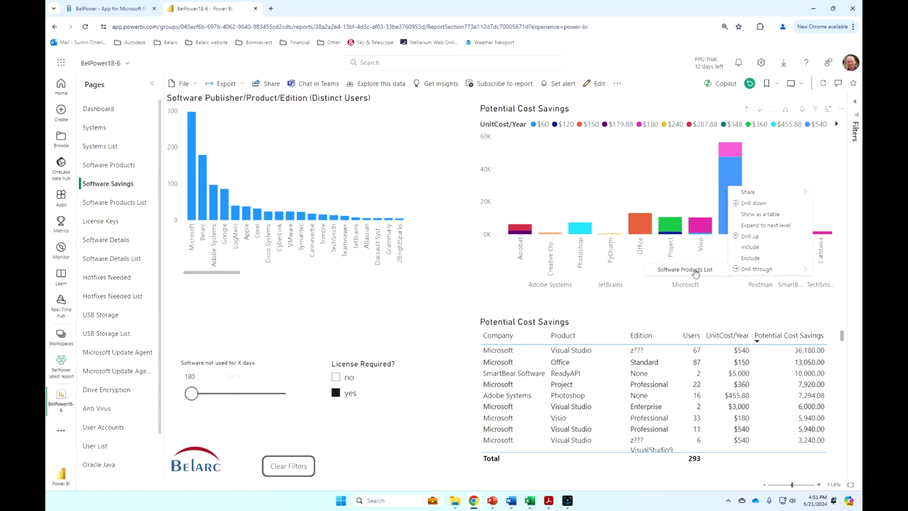
left_click(695, 270)
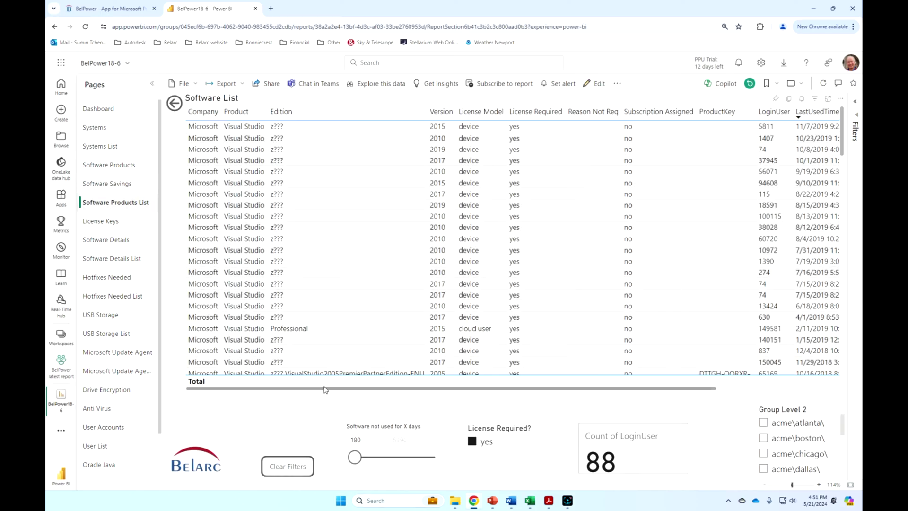
left_click_drag(326, 387, 470, 428)
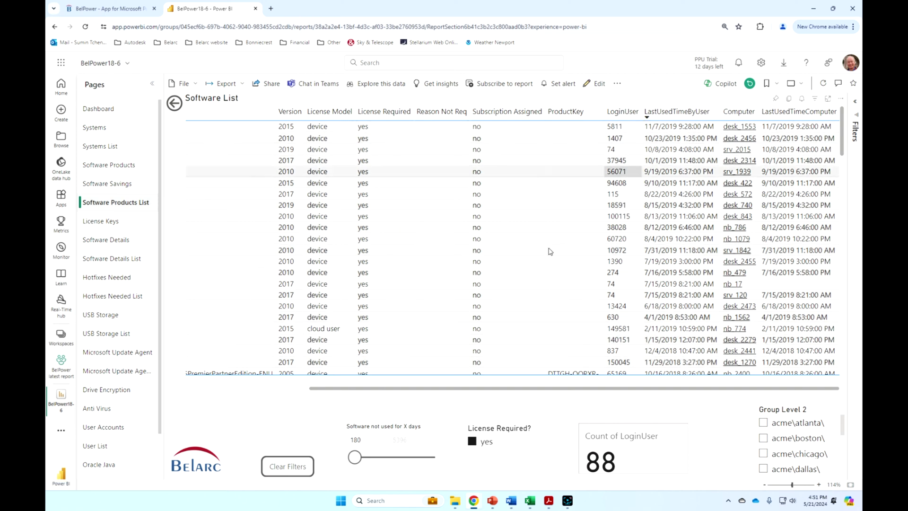
left_click_drag(333, 402, 210, 402)
- Go back to Software Savings and switch to the Hotfixes Needed page, 26165 hotfixes
left_click(174, 103)
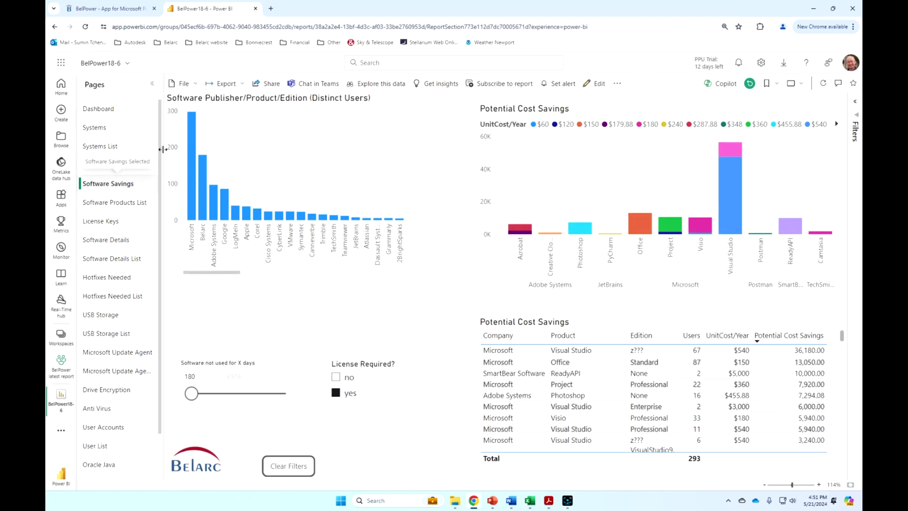
left_click(123, 283)
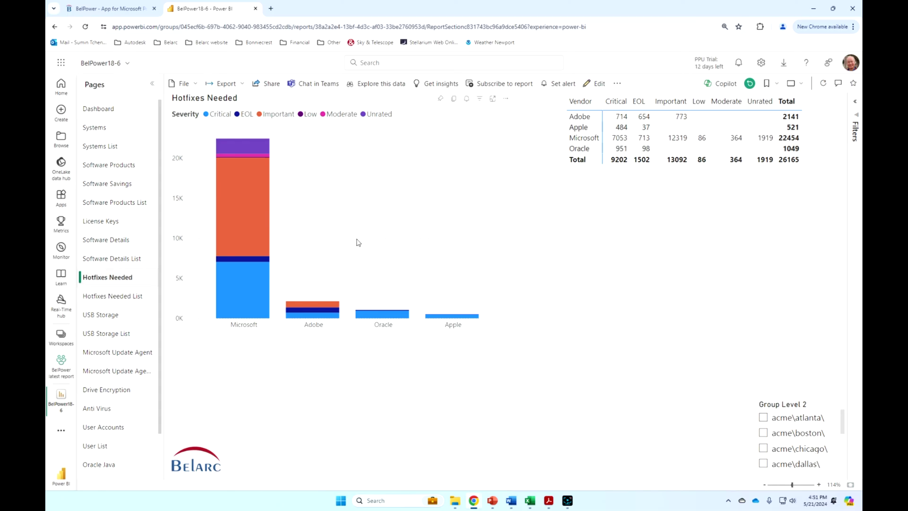
- Drill through the Microsoft hotfix bar into the Hotfixes Needed List per computer
right_click(243, 279)
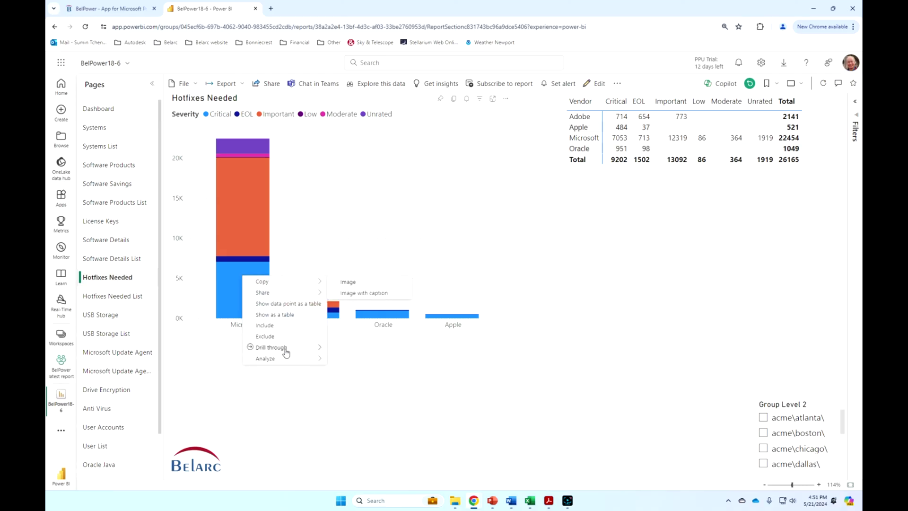
mouse_move(286, 350)
left_click(361, 349)
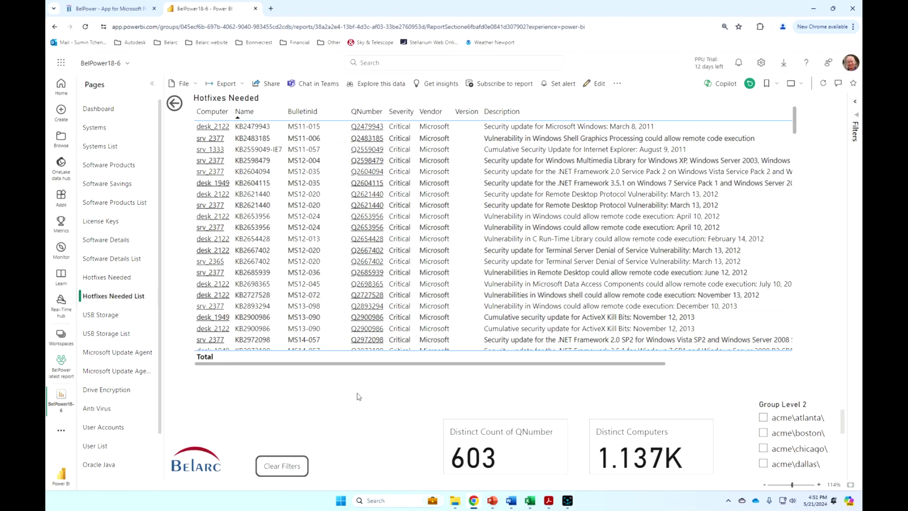
- Open the MS11-015 support article for Q2479943, then return to the BelPower18-6 tab
left_click(373, 129)
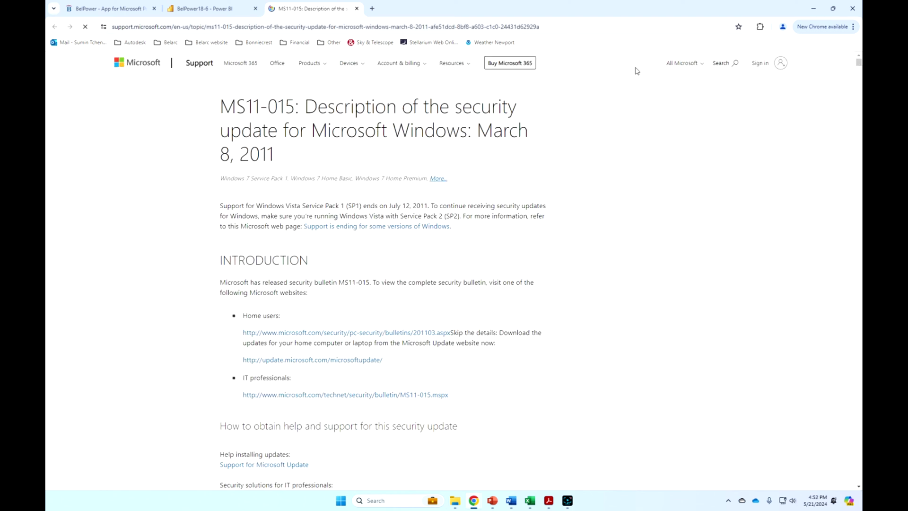
left_click(213, 10)
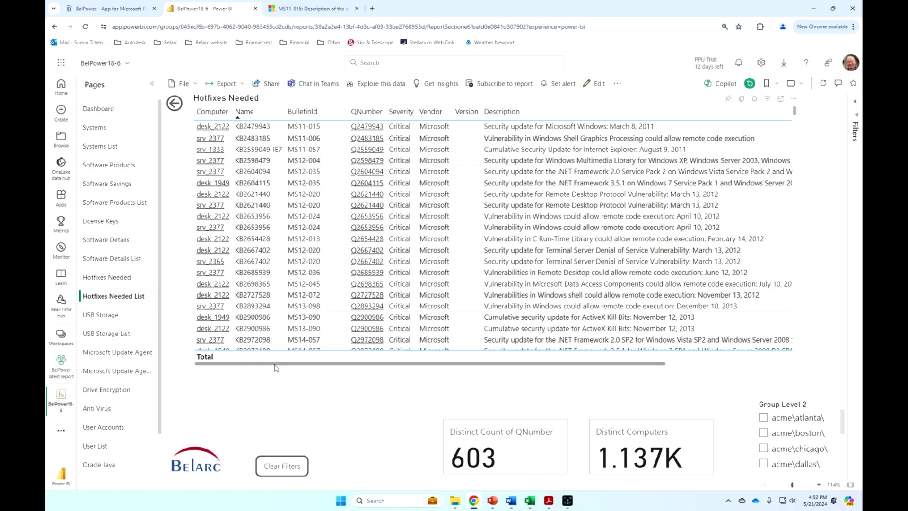
- Browse the USB Storage, USB Storage List, Microsoft Update Agent and Drive Encryption pages
left_click(114, 320)
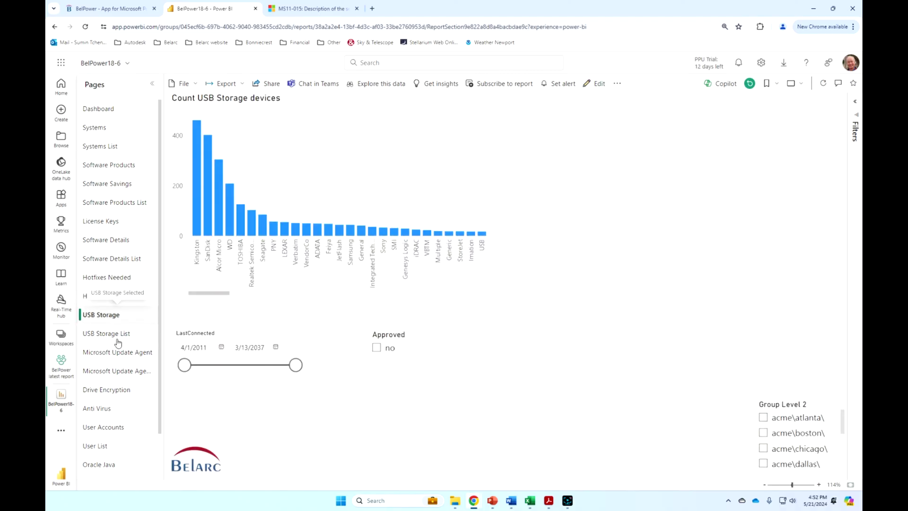
left_click(118, 335)
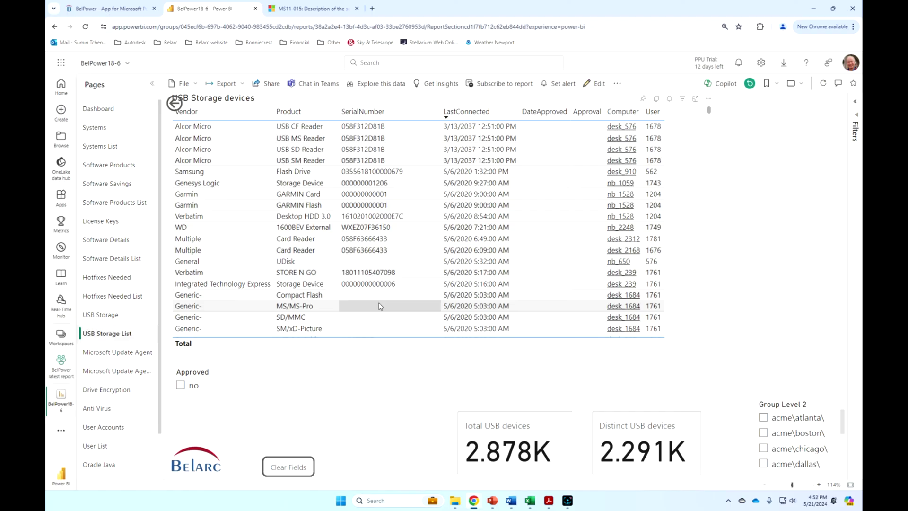
left_click(116, 354)
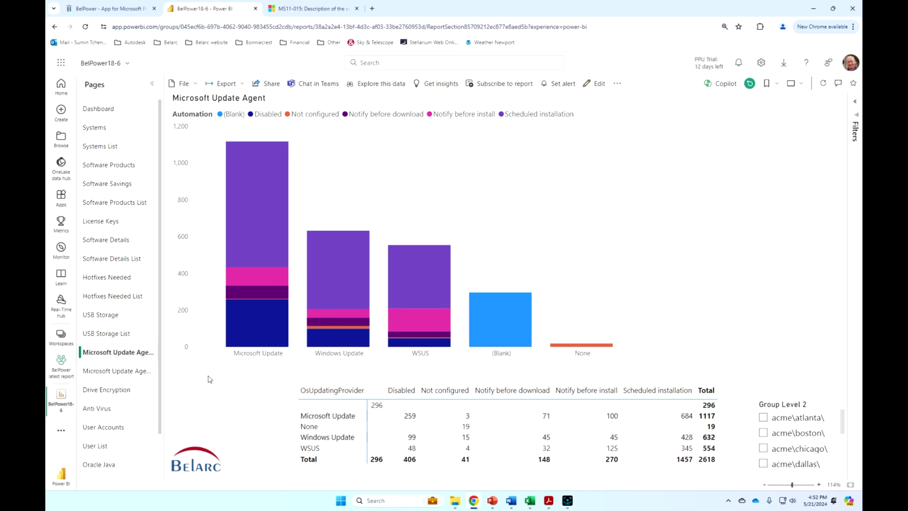
left_click(110, 391)
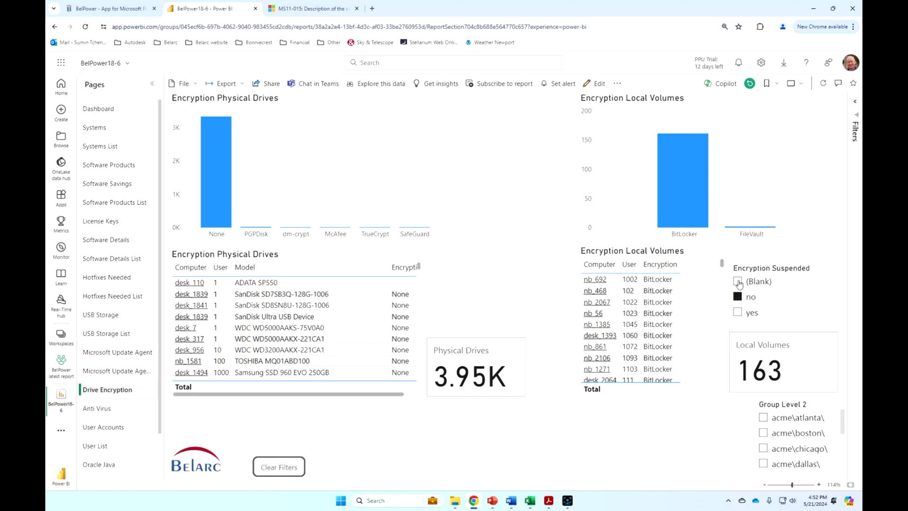
- Clear filters and keep the 59 encryption-suspended volumes, then view the Anti Virus page
left_click(282, 469)
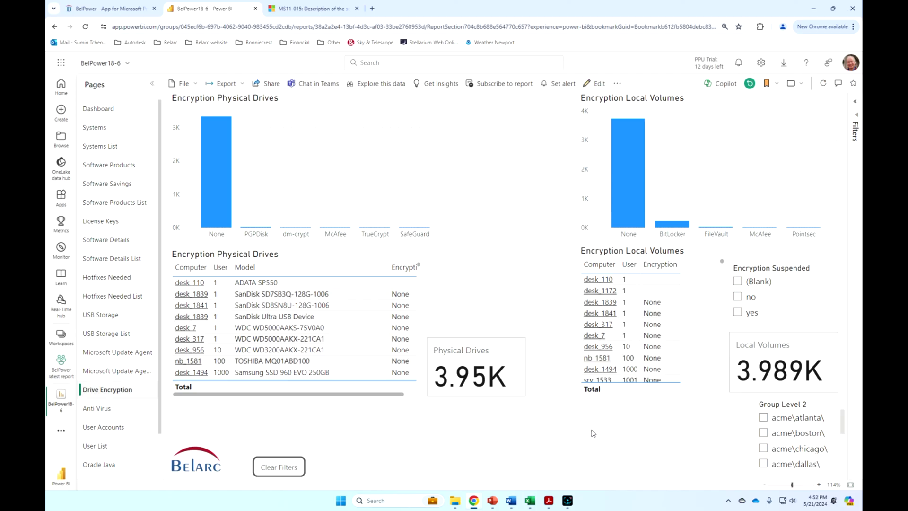
left_click(739, 314)
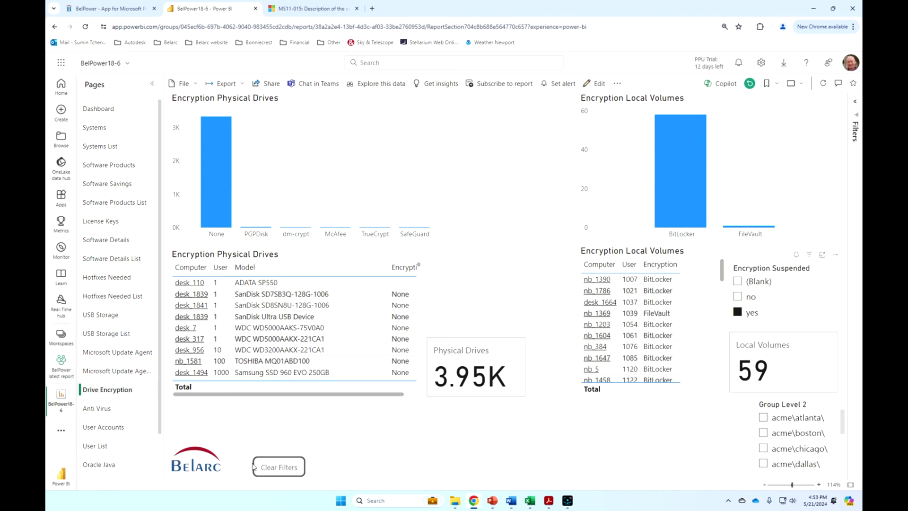
left_click(97, 411)
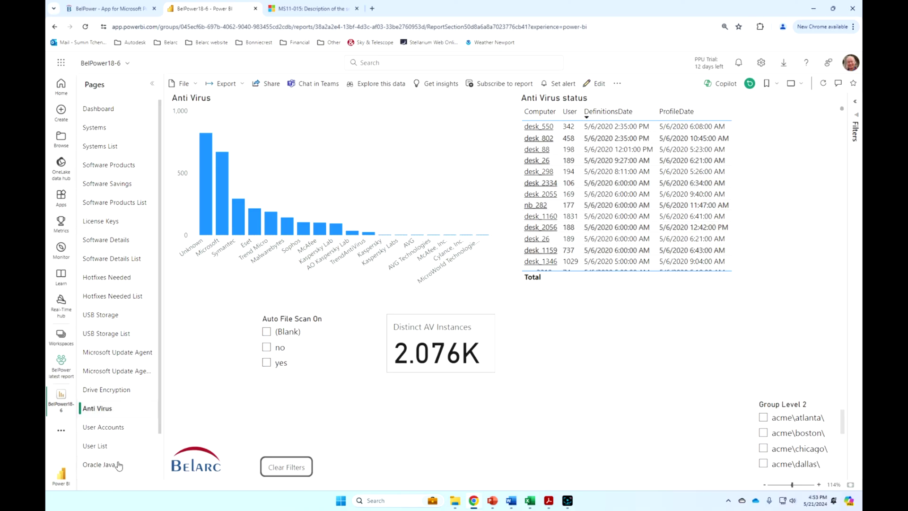
- Switch to the User Accounts page totalling 14129 domain and local accounts
left_click(116, 427)
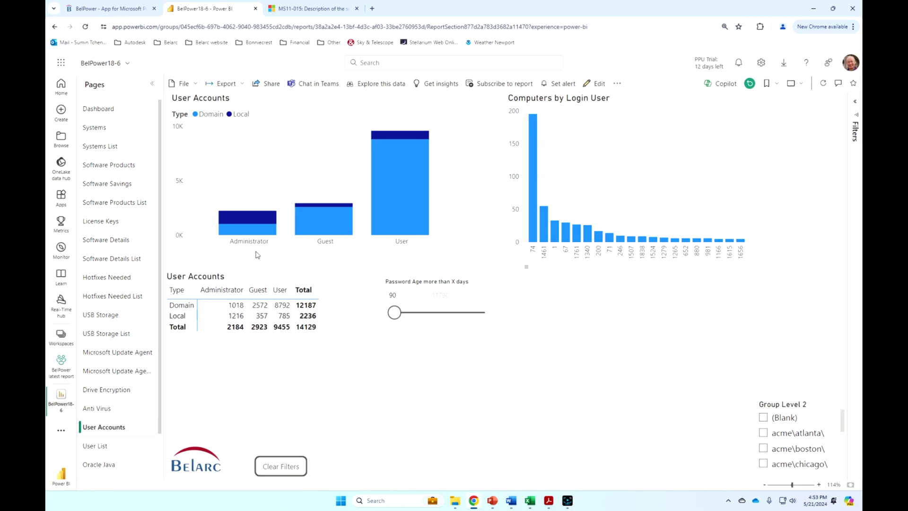
right_click(247, 218)
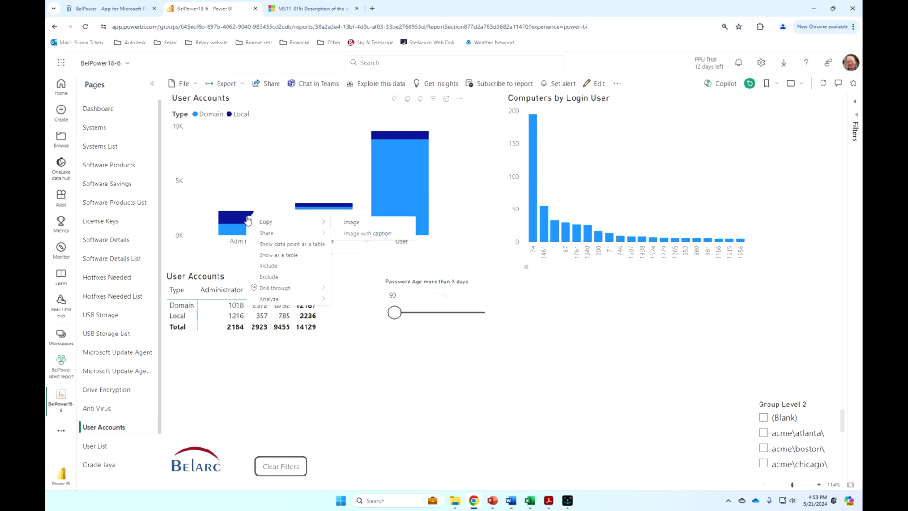
mouse_move(308, 288)
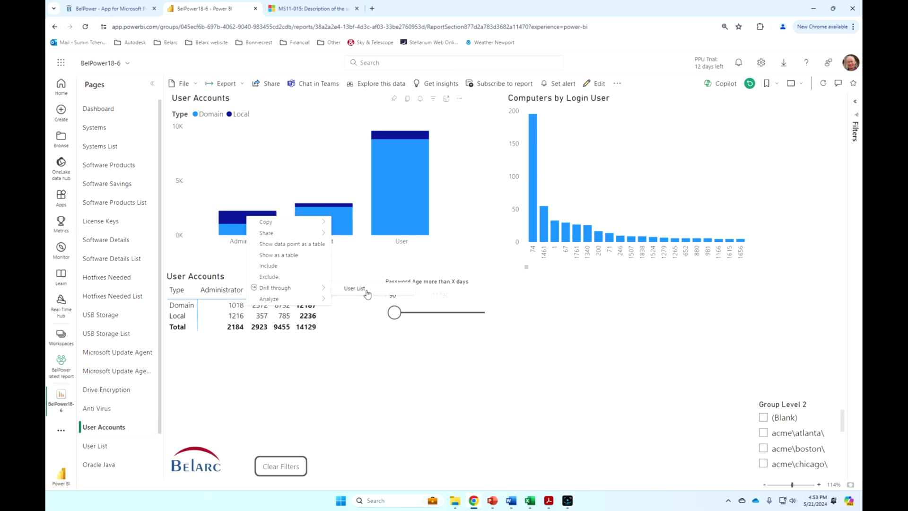
left_click(367, 292)
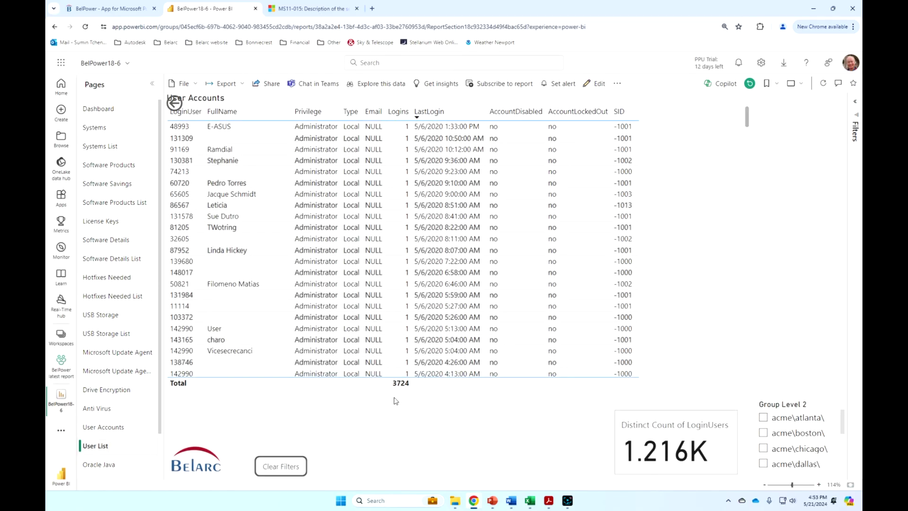
left_click(174, 108)
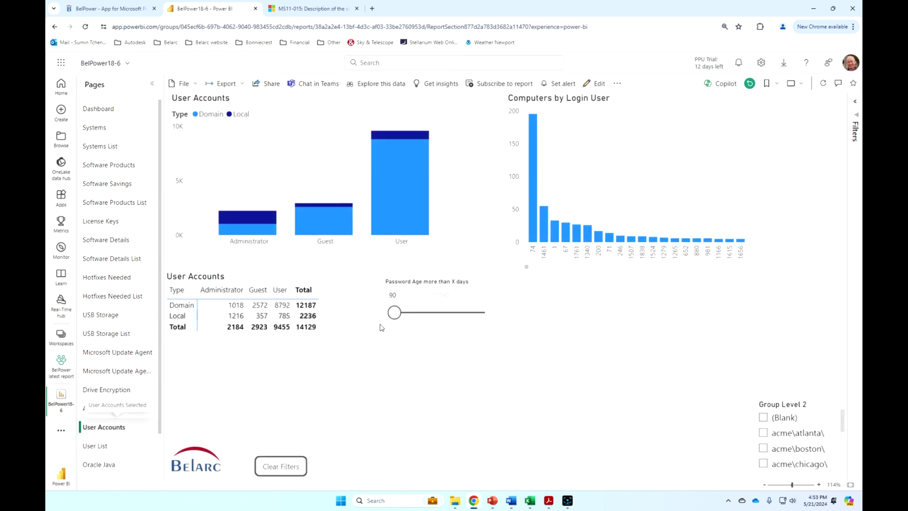
left_click(287, 469)
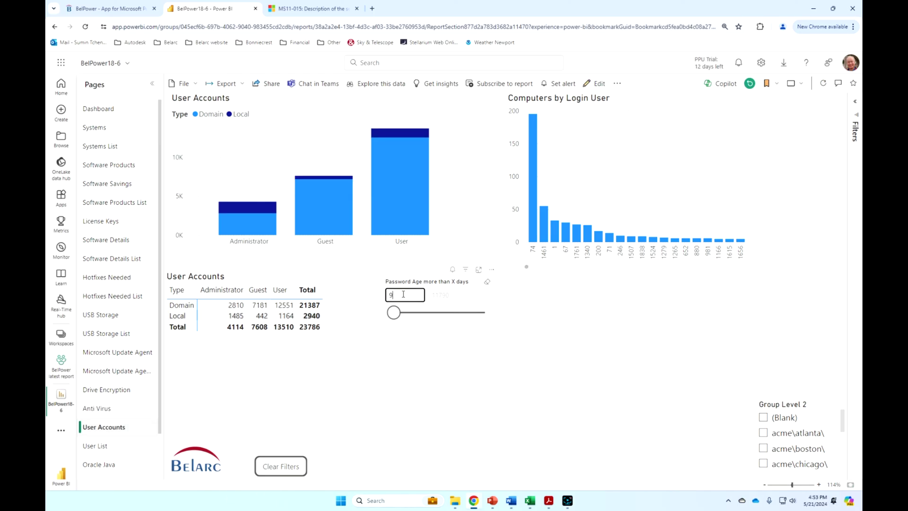
key("Return")
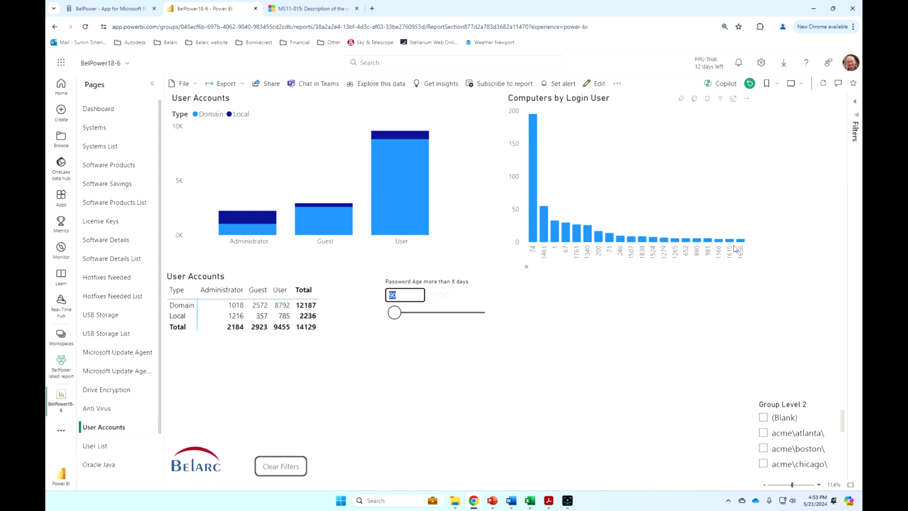
right_click(534, 172)
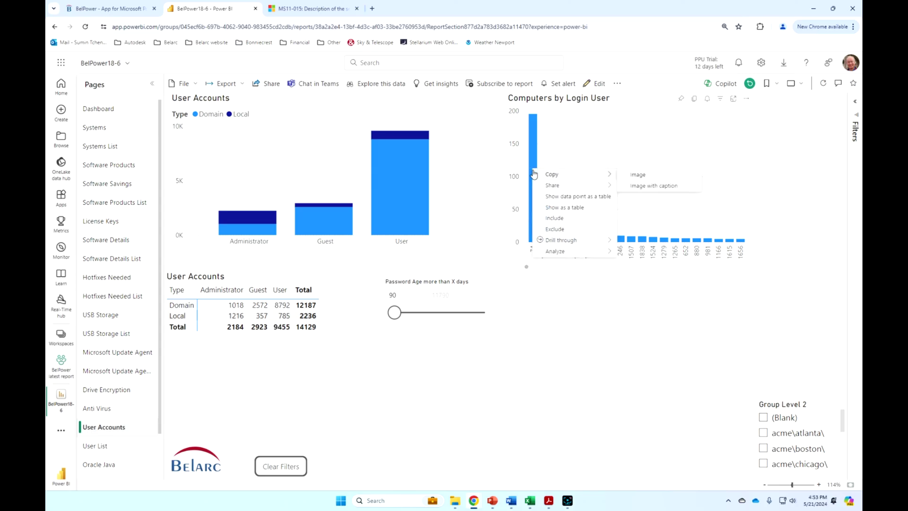
mouse_move(558, 243)
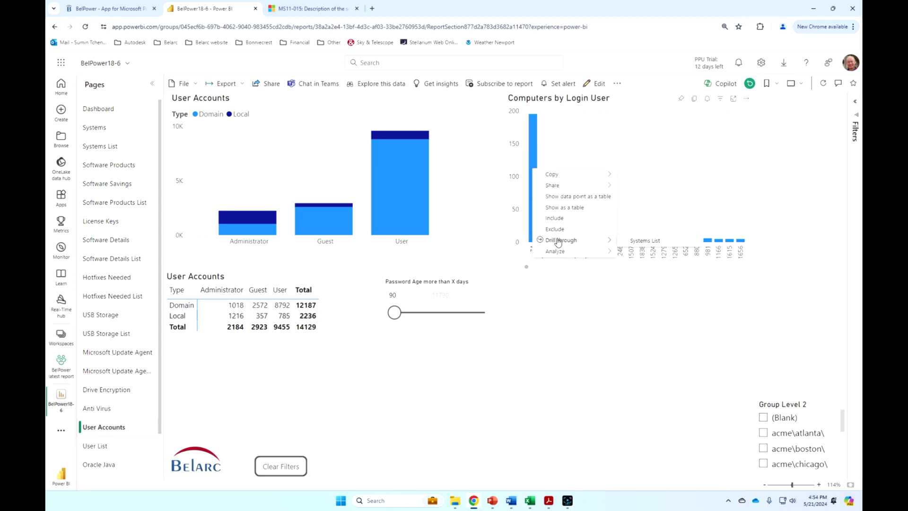
left_click(651, 241)
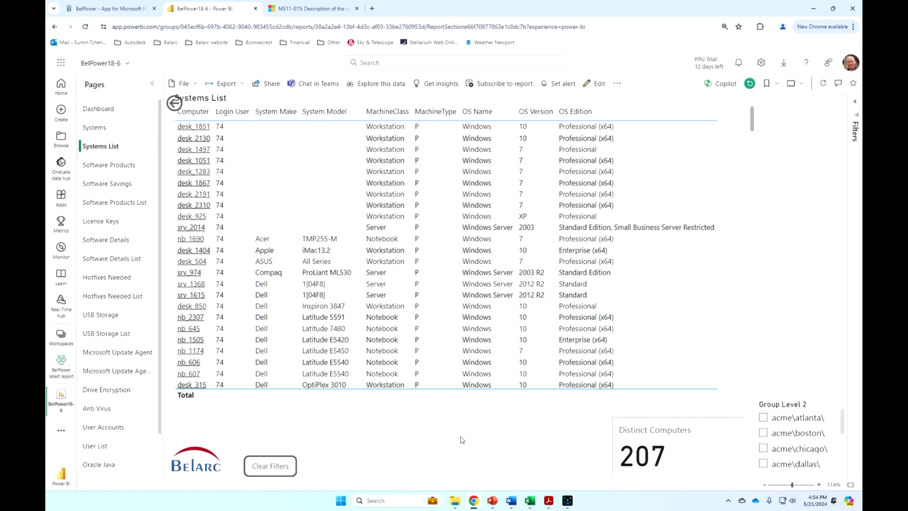
left_click(174, 105)
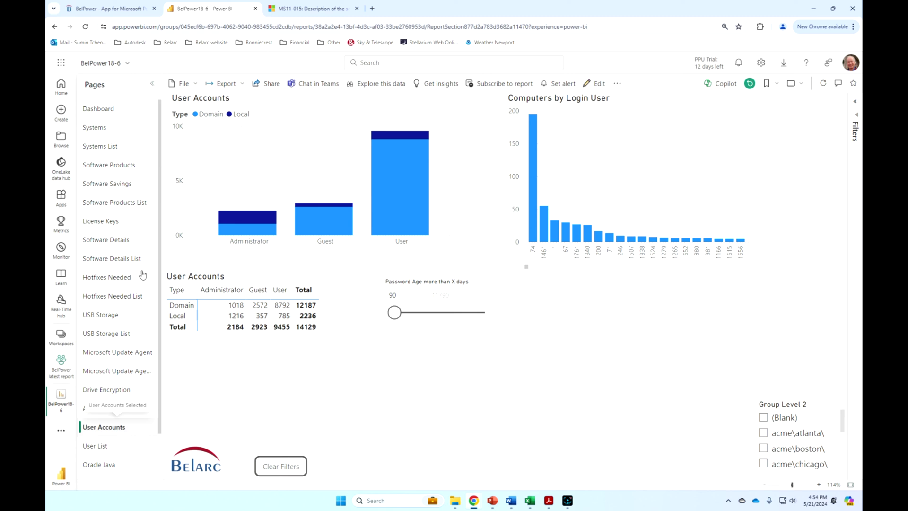
scroll(135, 286, "down", 1)
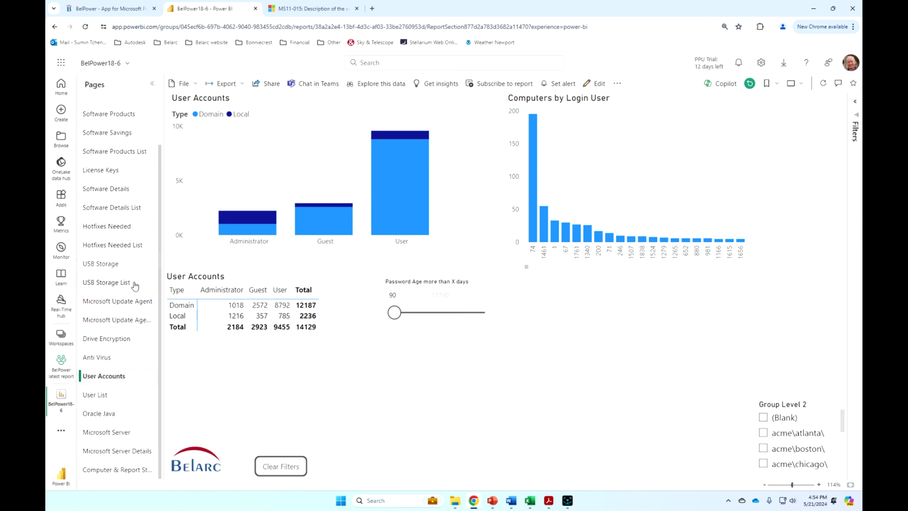
- Clear filters on the Oracle Java page and keep only paid installations (385 computers), then go to Microsoft Server licensing
left_click(104, 414)
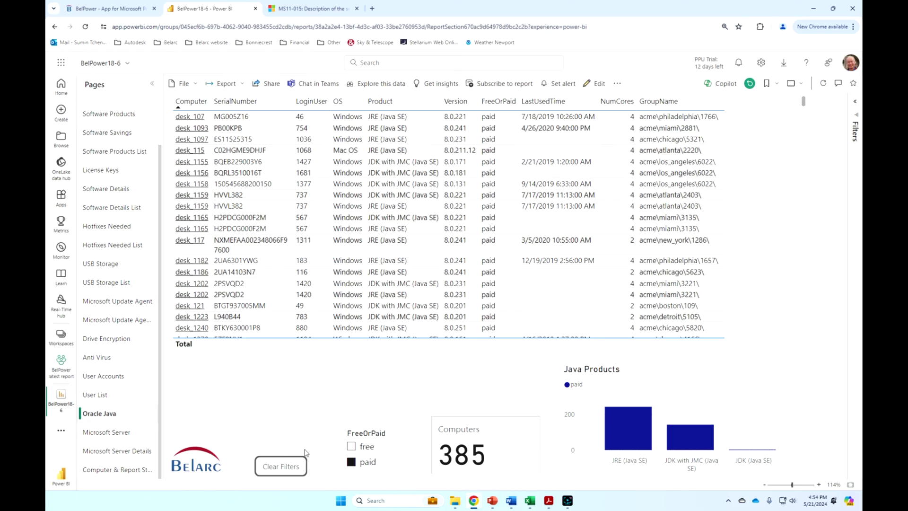
left_click(279, 471)
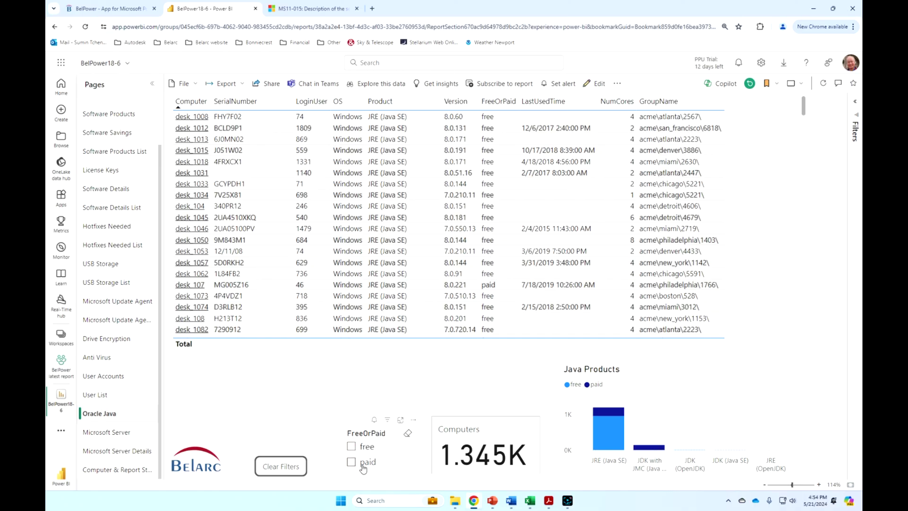
left_click(351, 463)
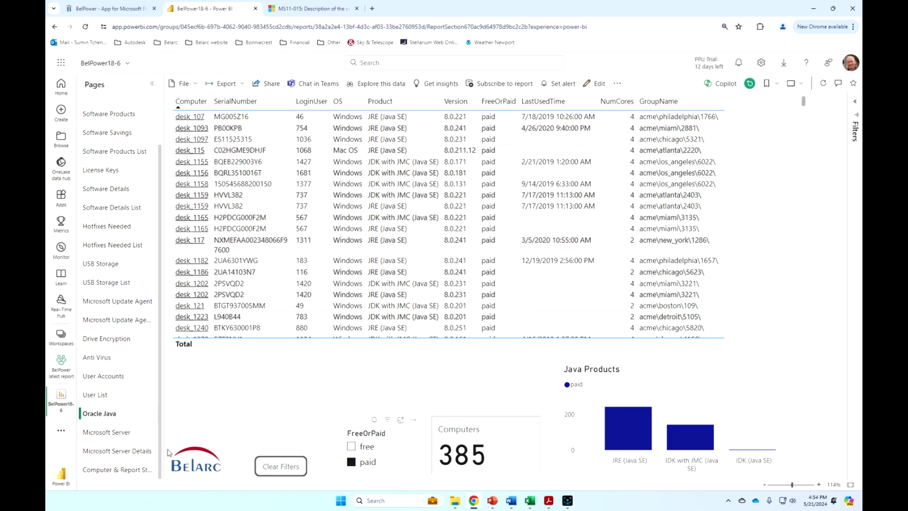
left_click(118, 434)
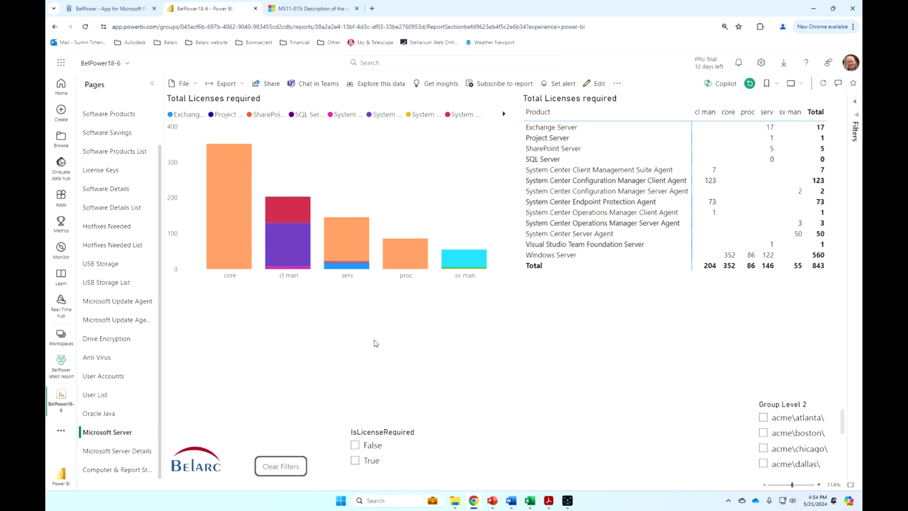
- Drill through from the core licence bar to Microsoft Server Details, listing 352 Windows Server core licences
right_click(228, 210)
mouse_move(260, 283)
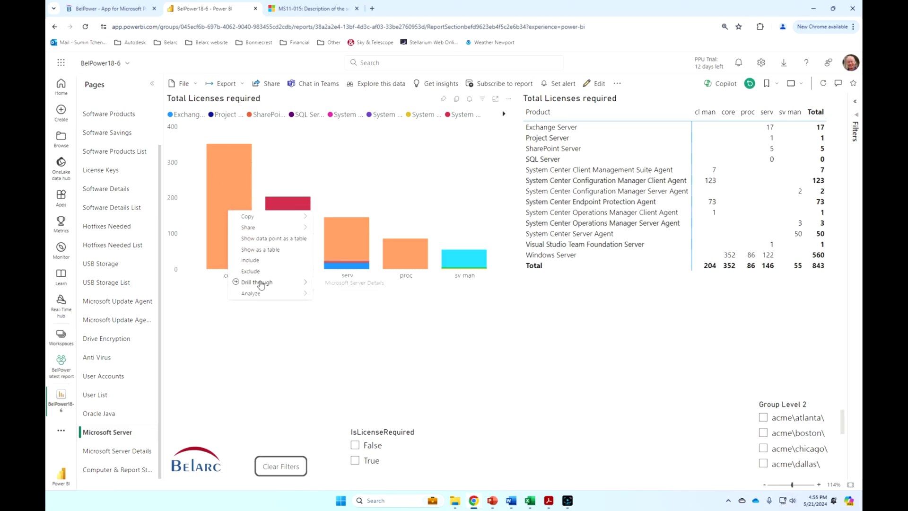
left_click(341, 286)
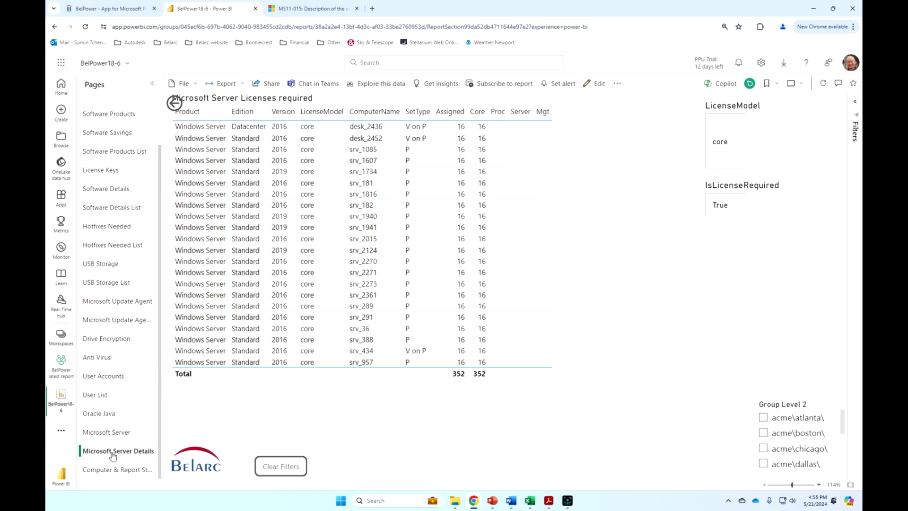
- View the Computer & Report Status page, then return to the report's Dashboard page
left_click(116, 471)
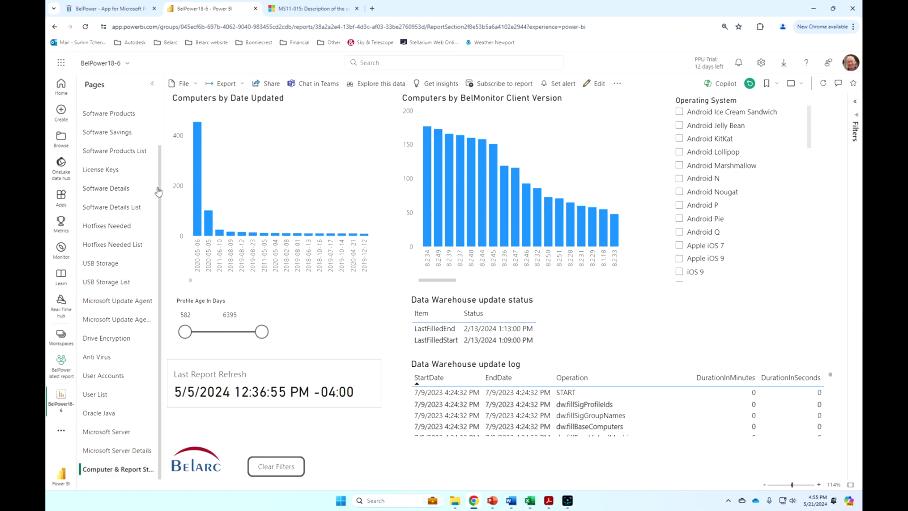
scroll(159, 194, "up", 3)
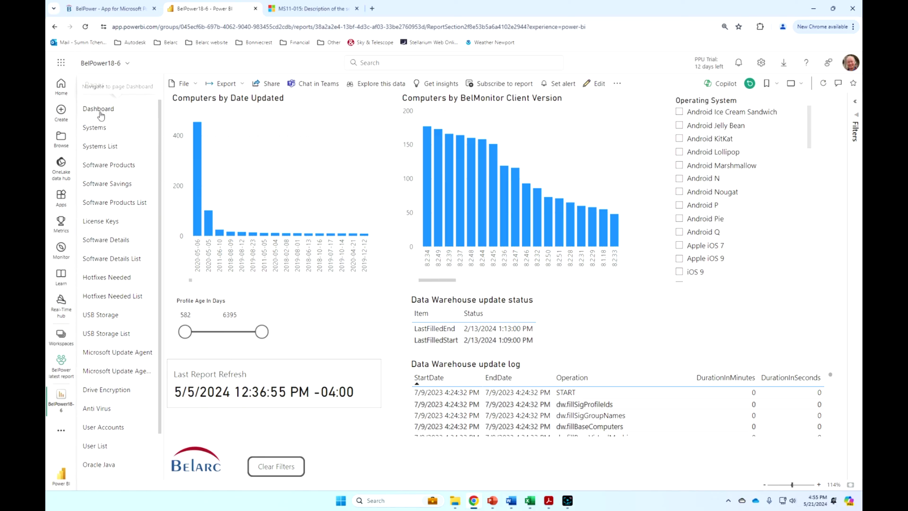
left_click(100, 113)
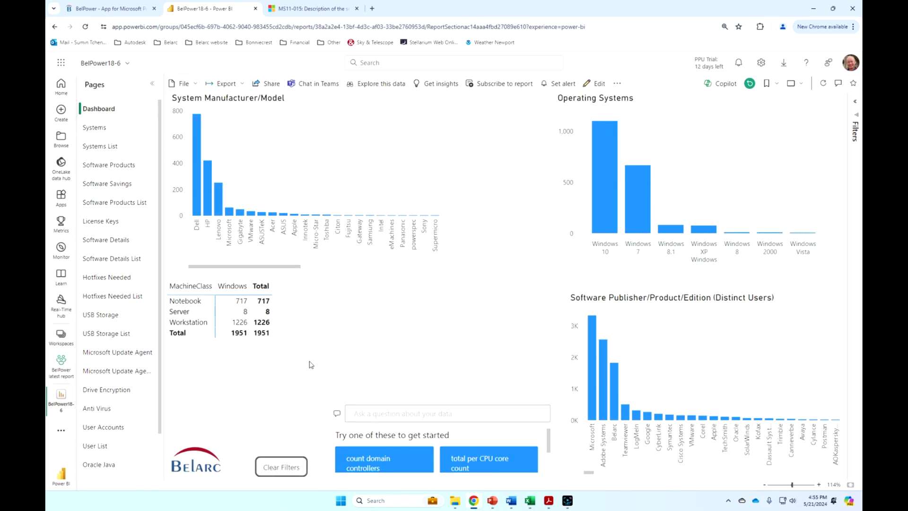